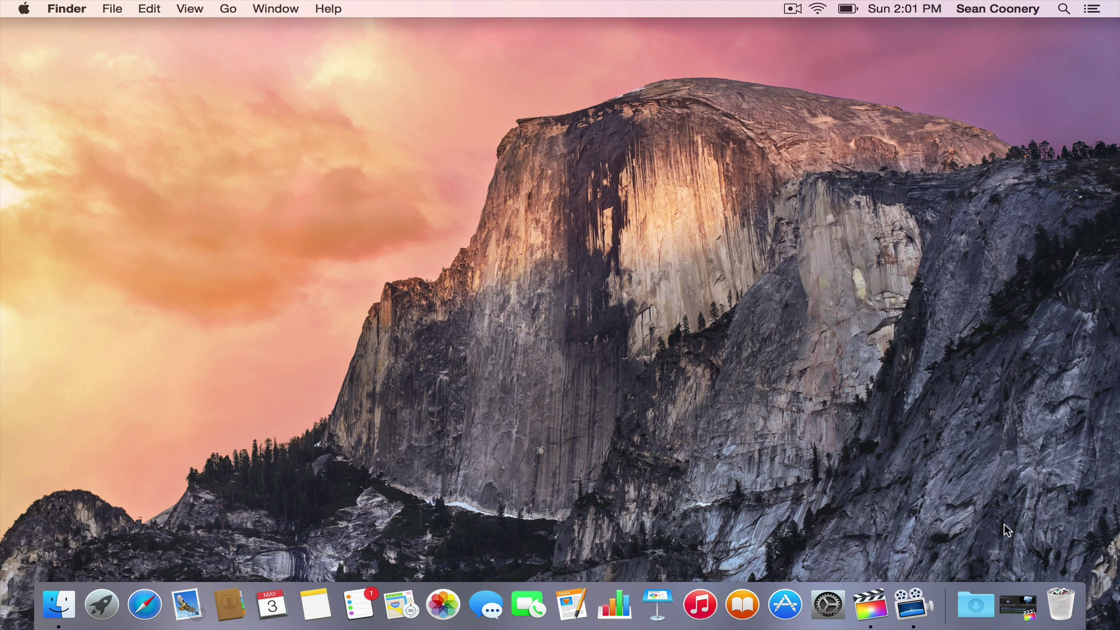
Step: Restore the minimized '2015 MacBook 4K Video Test' Final Cut Pro window from the Dock
click(1019, 605)
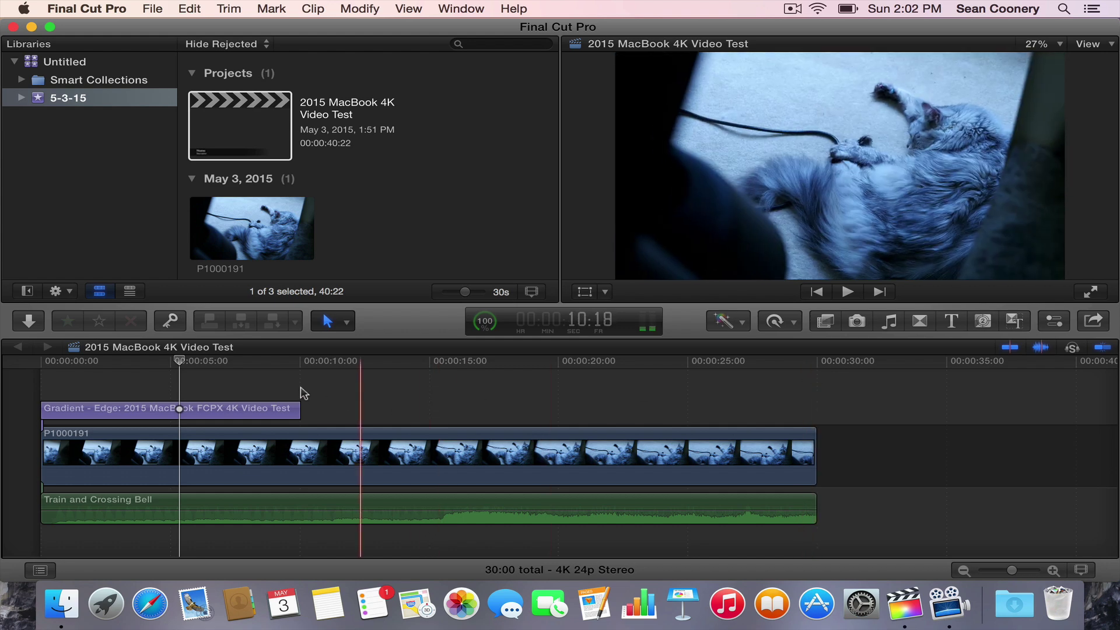
Step: Play the 30-second project from the start, then park the playhead near 8 seconds
click(282, 386)
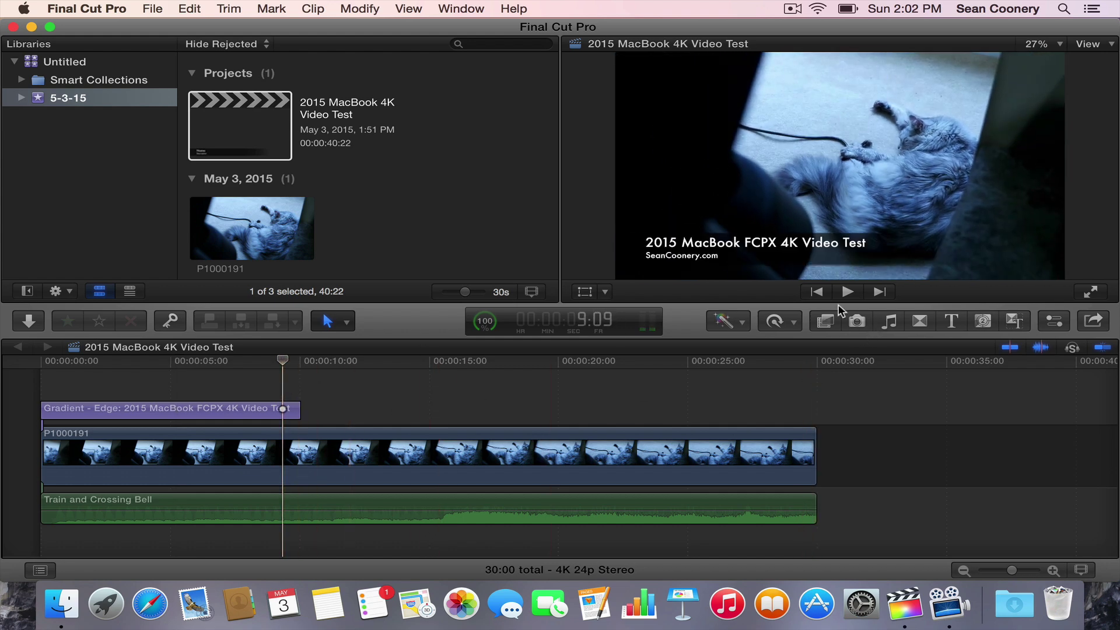
click(817, 292)
click(848, 291)
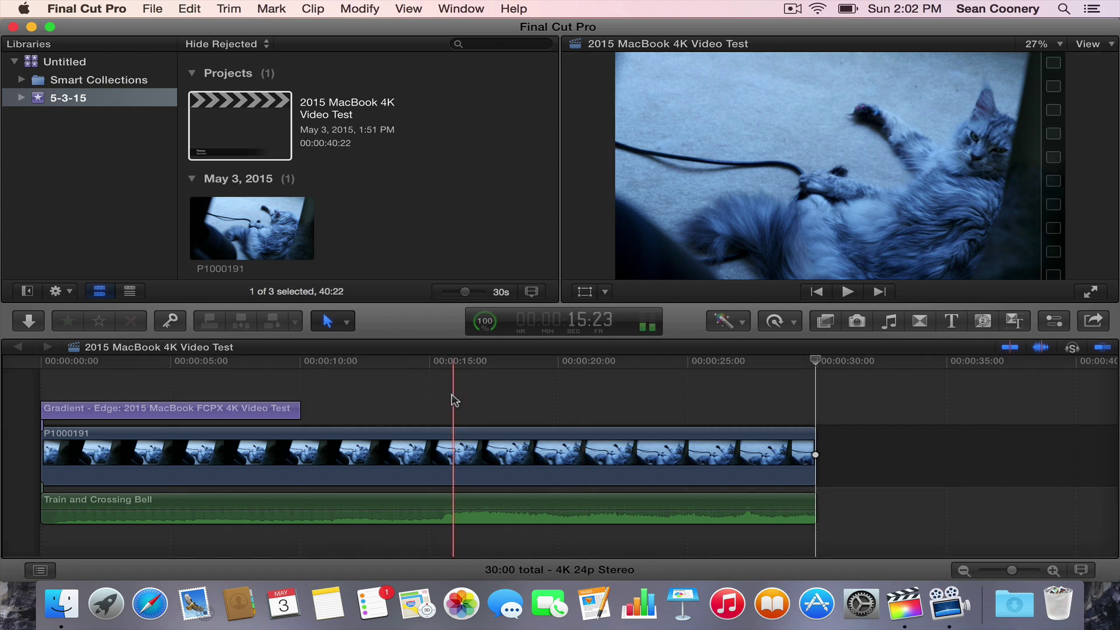
click(263, 390)
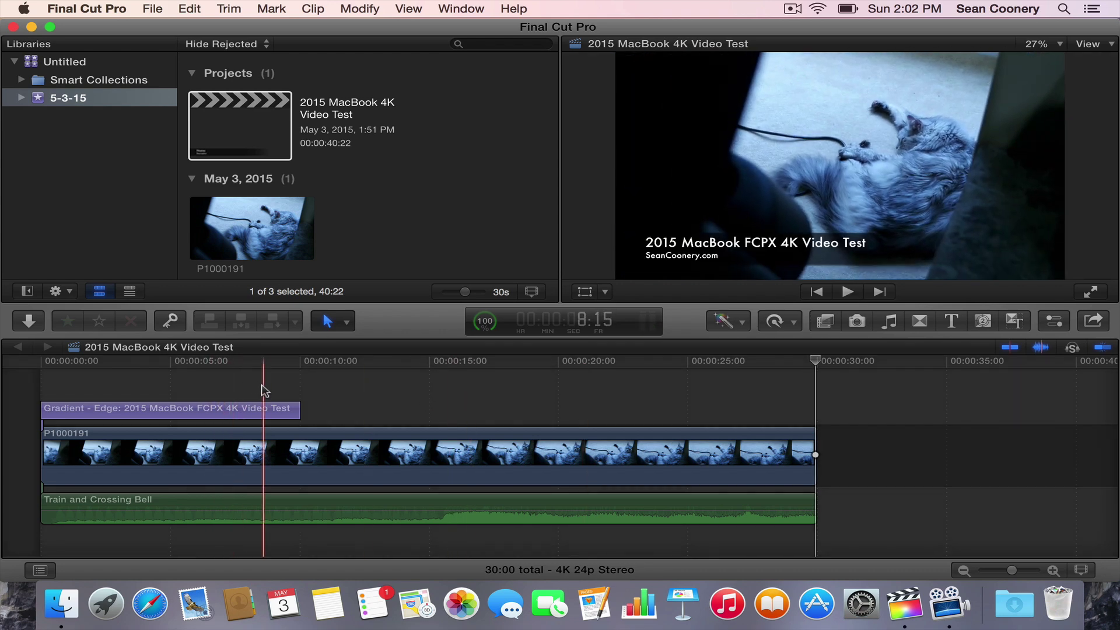
click(151, 8)
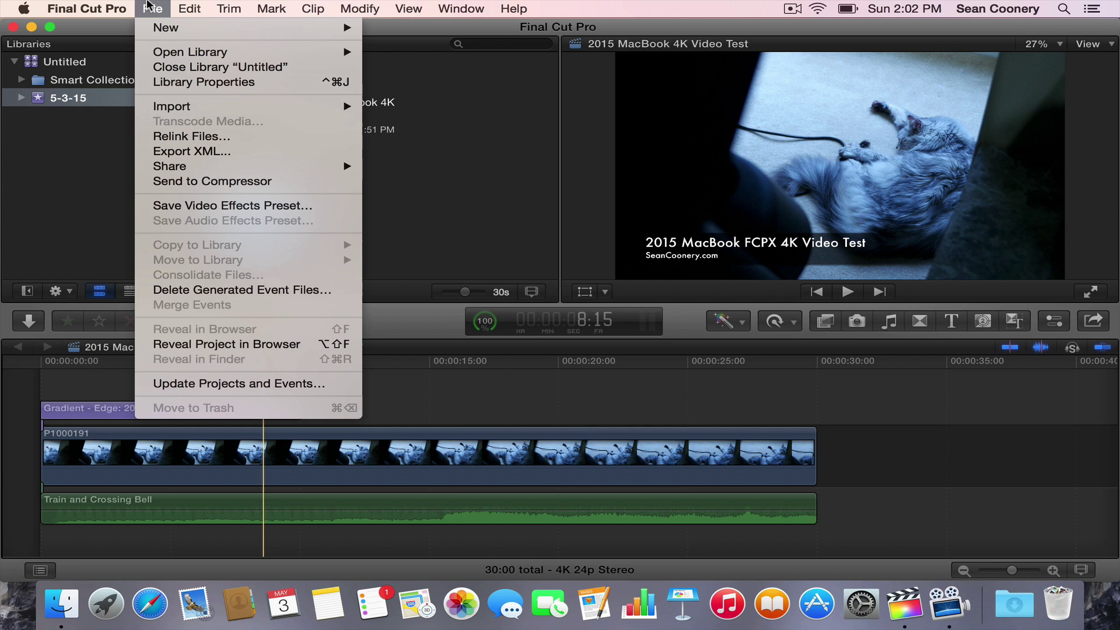
Step: Send the project to Compressor and add the Video Sharing Services 4K output, saving to the Desktop
click(208, 182)
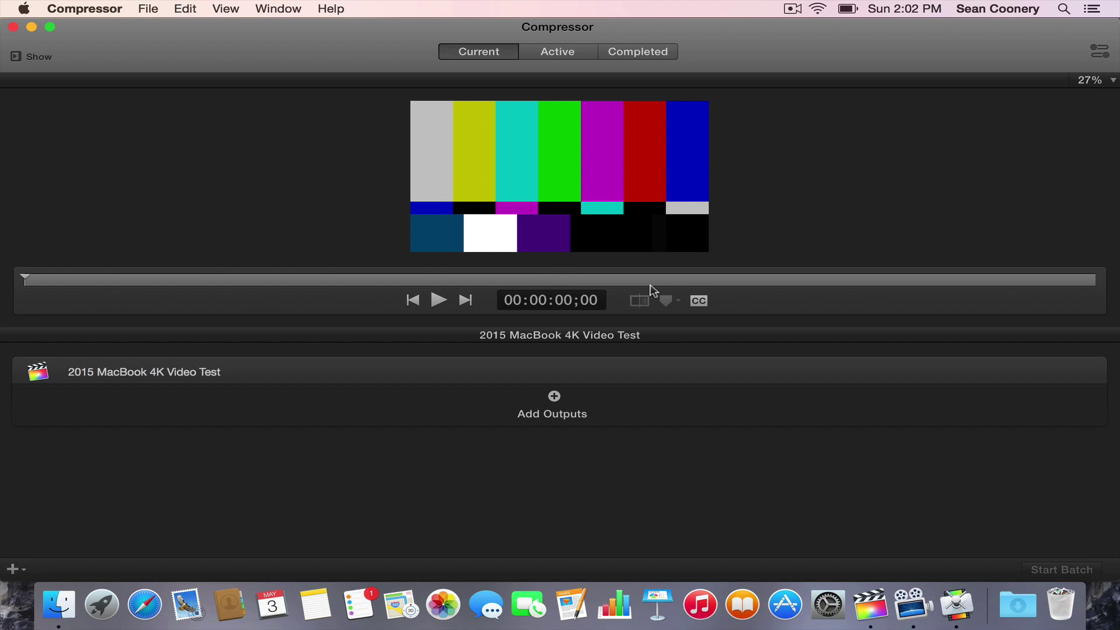
click(553, 397)
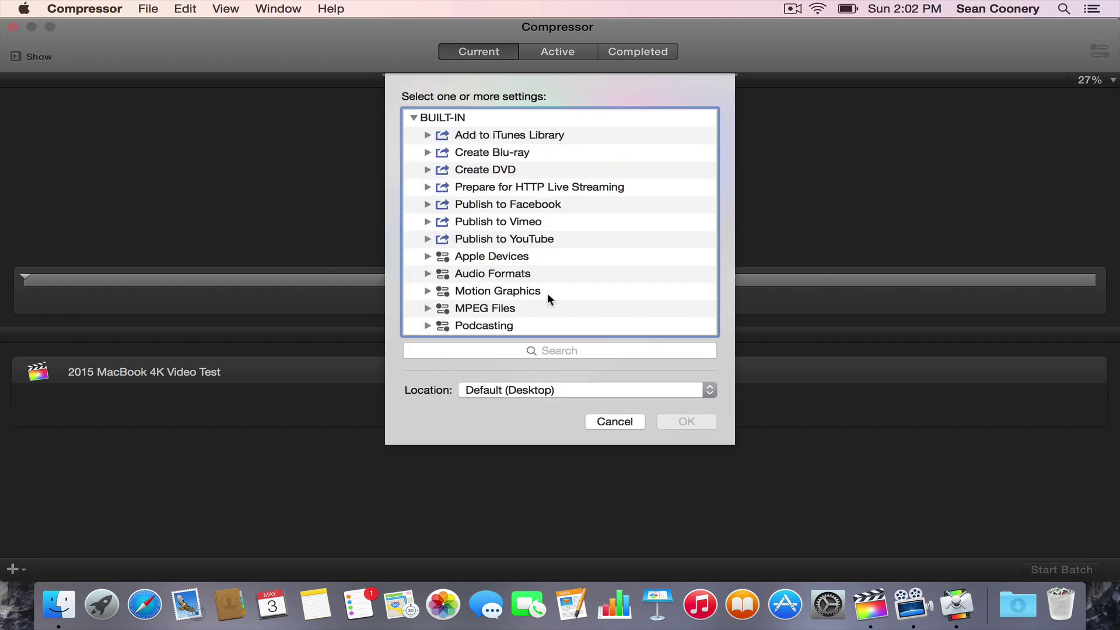
scroll(550, 274, down, 1)
scroll(550, 269, down, 4)
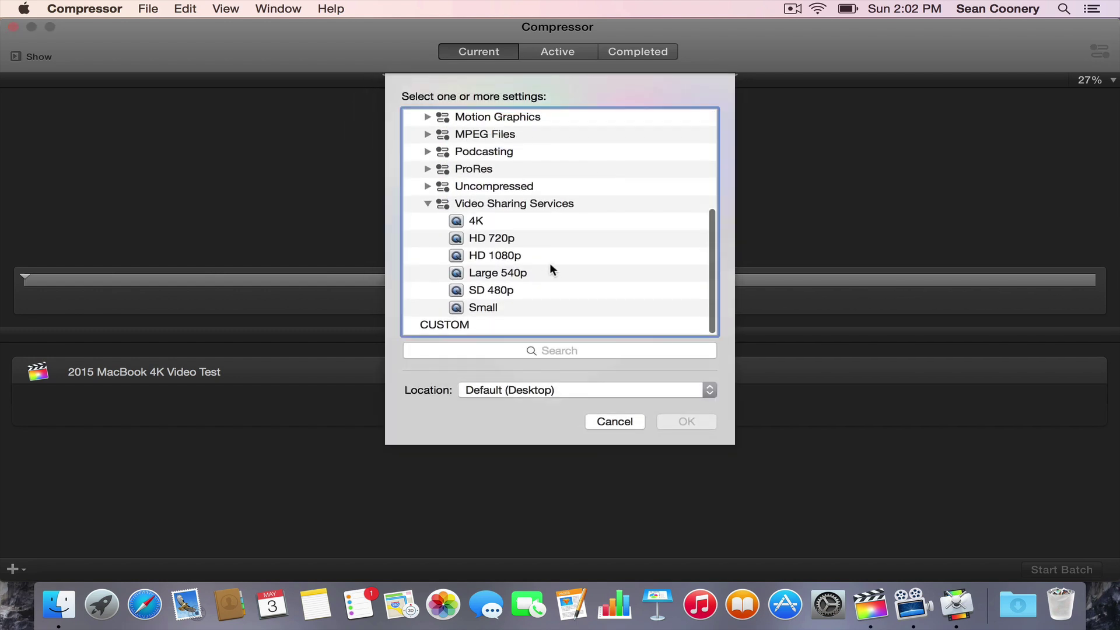
click(489, 220)
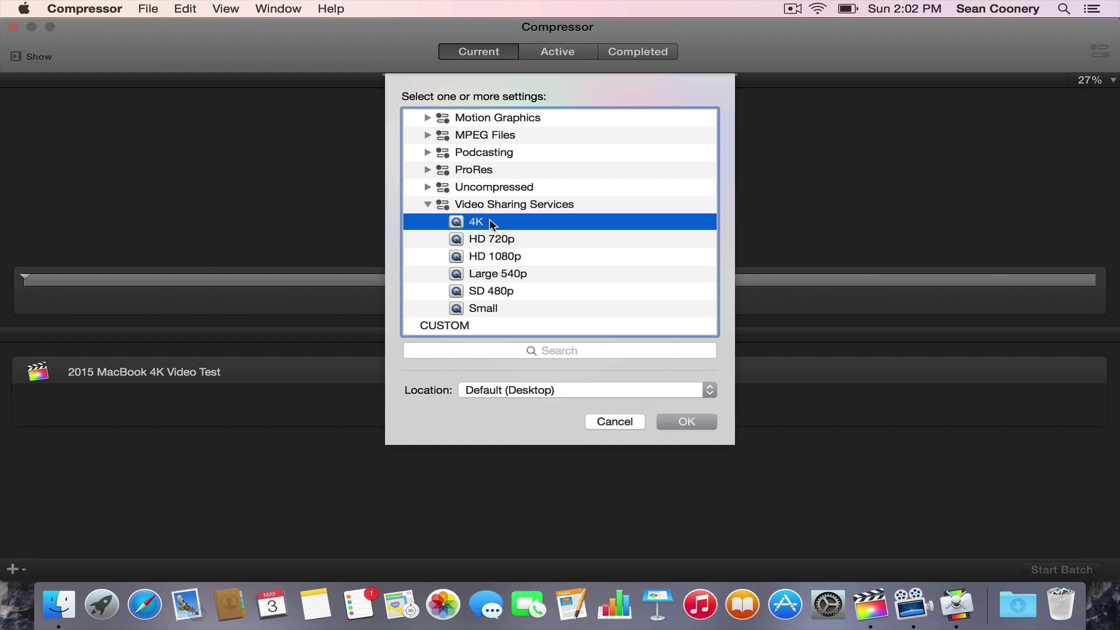
click(695, 425)
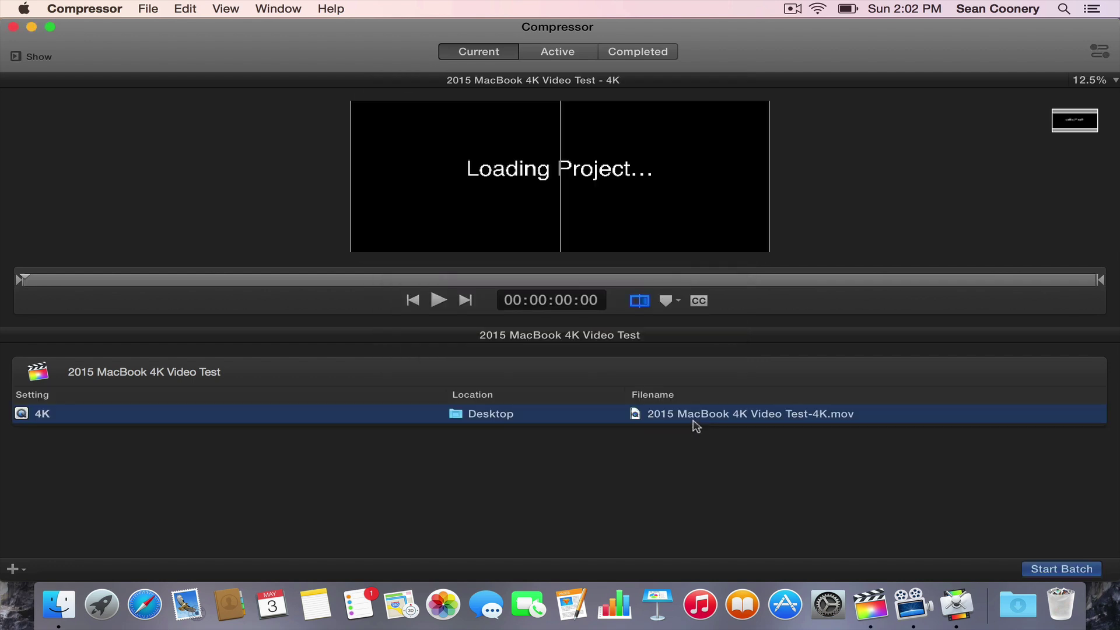
Step: Start the batch and let the 4K encode of 2015 MacBook 4K Video Test finish
click(1076, 570)
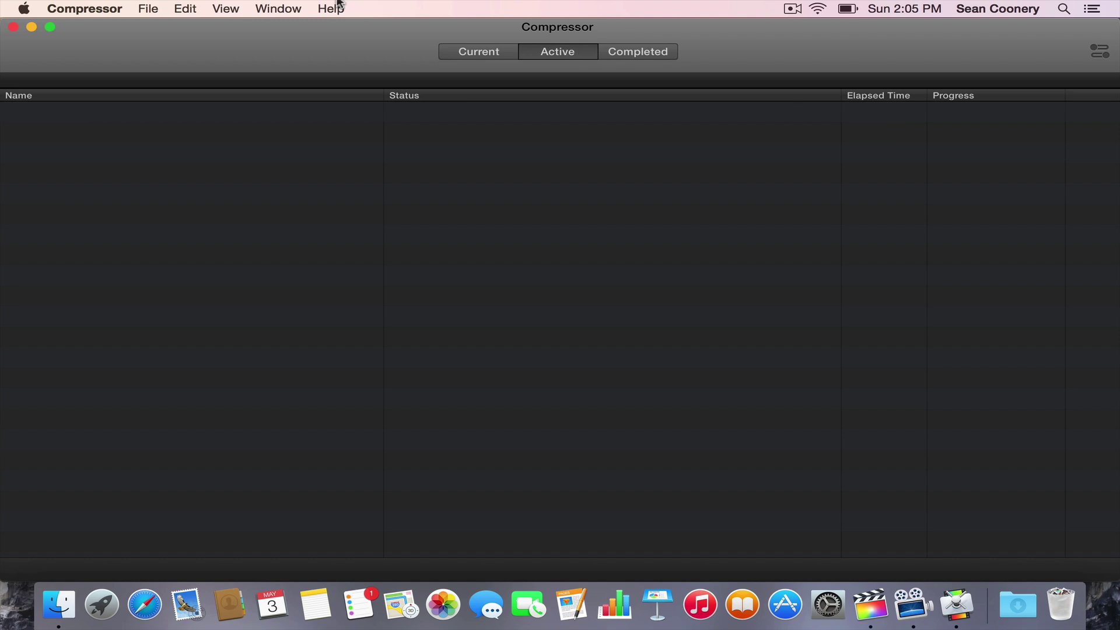
Step: Minimize Compressor and Final Cut Pro and quit Compressor to reveal the exported .mov
click(32, 27)
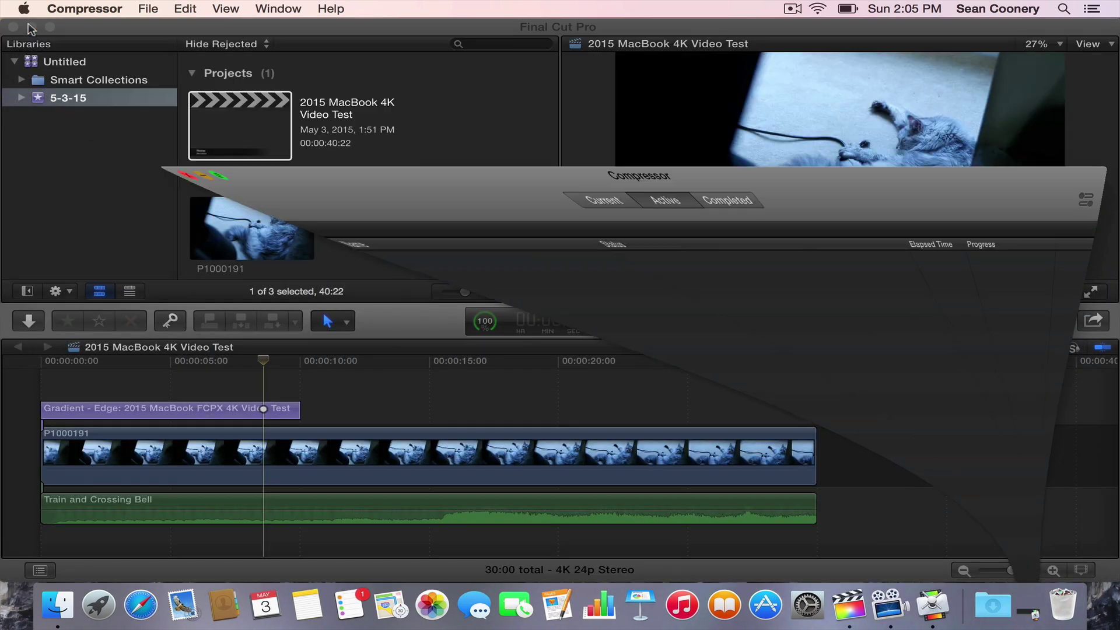
click(32, 27)
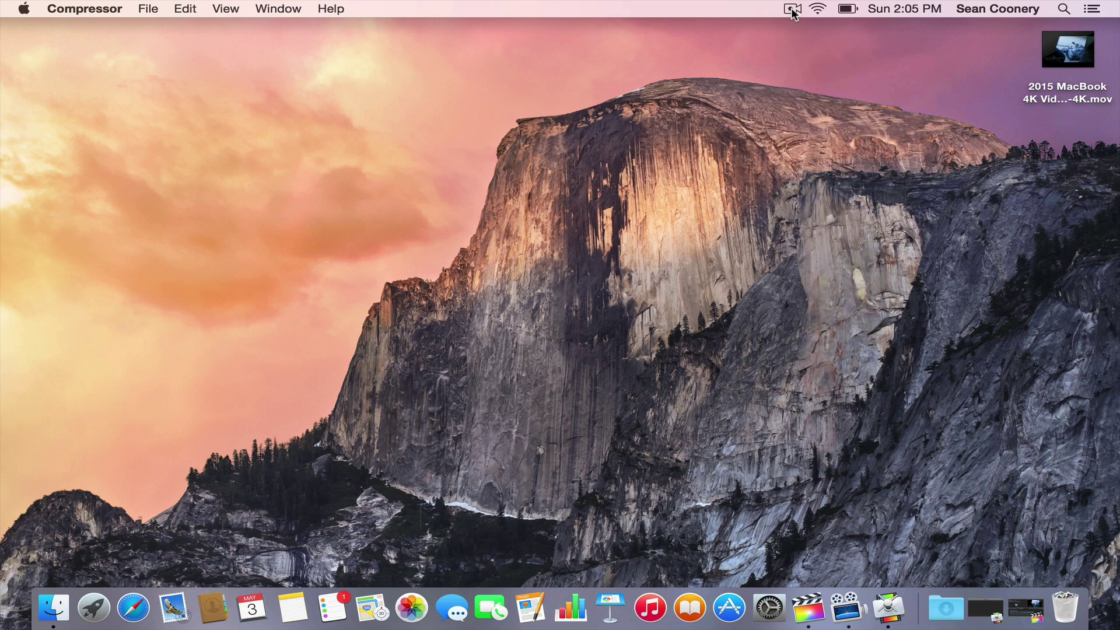
mouse_move(1053, 47)
key(super+q)
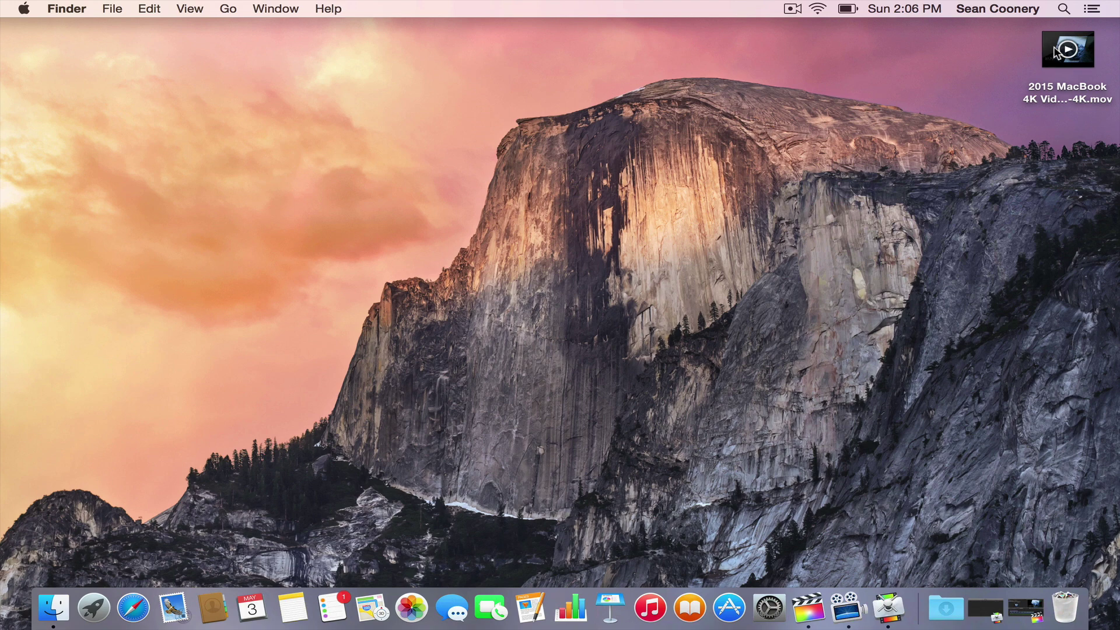
Step: Open Get Info for the exported 2015 MacBook 4K Video Test-4K.mov file
right_click(1052, 48)
click(996, 68)
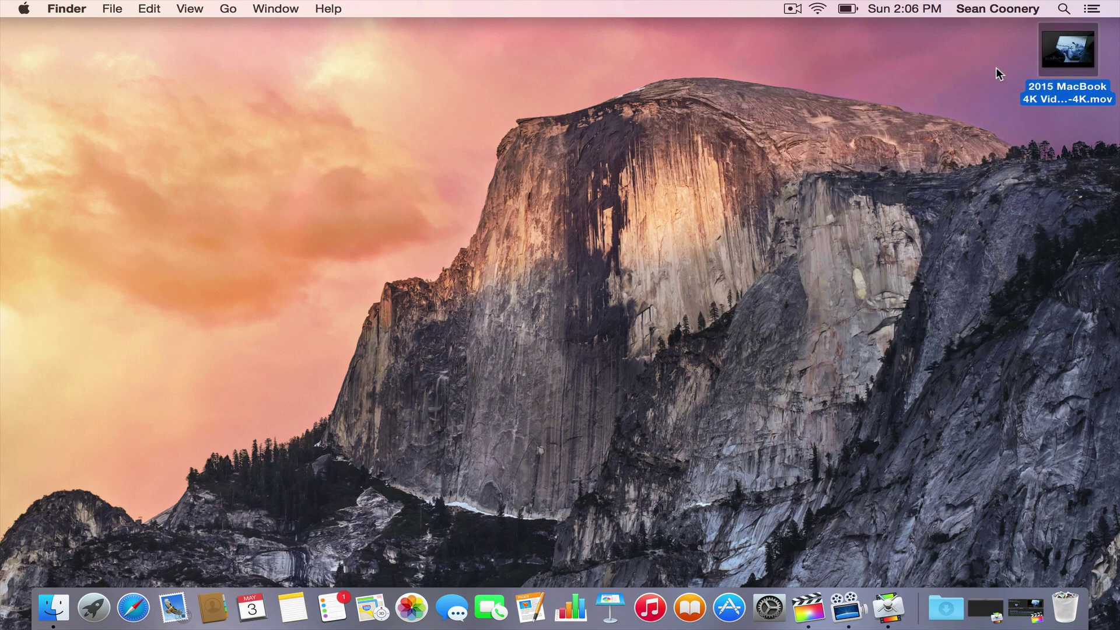
right_click(1048, 68)
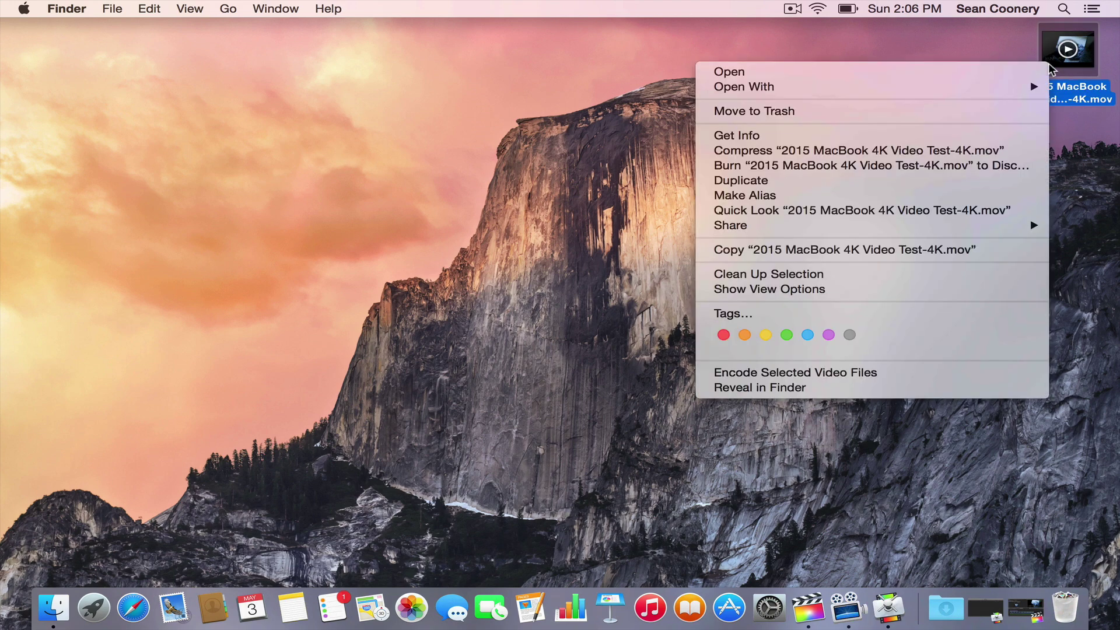
click(925, 136)
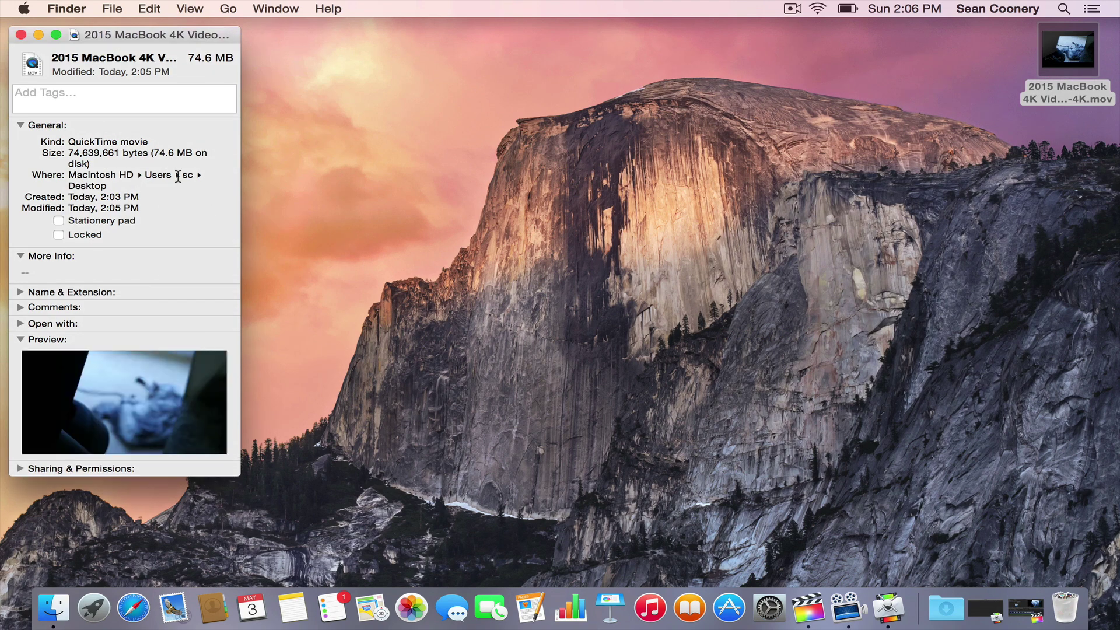
Step: Expand Name & Extension and Comments, collapse Preview, and leave More Info expanded
click(21, 257)
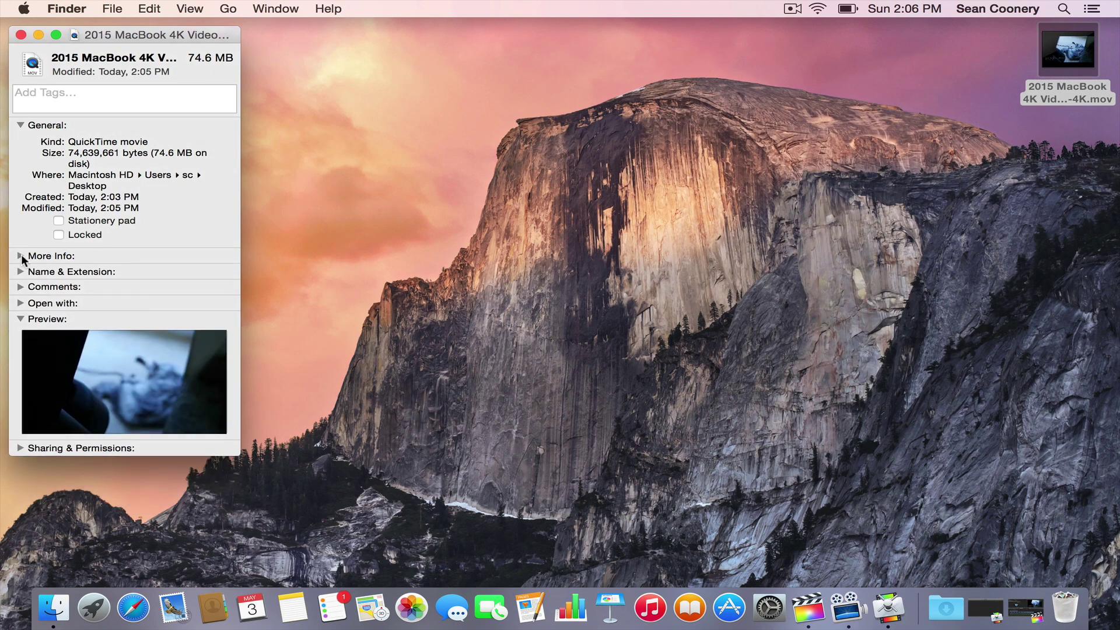
click(21, 257)
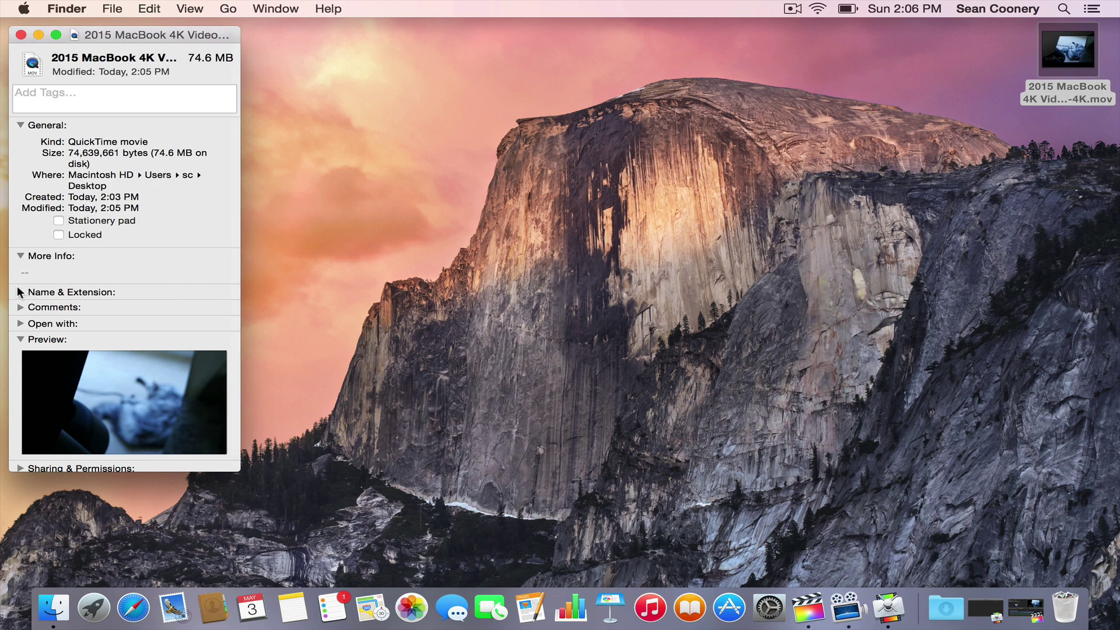
click(20, 293)
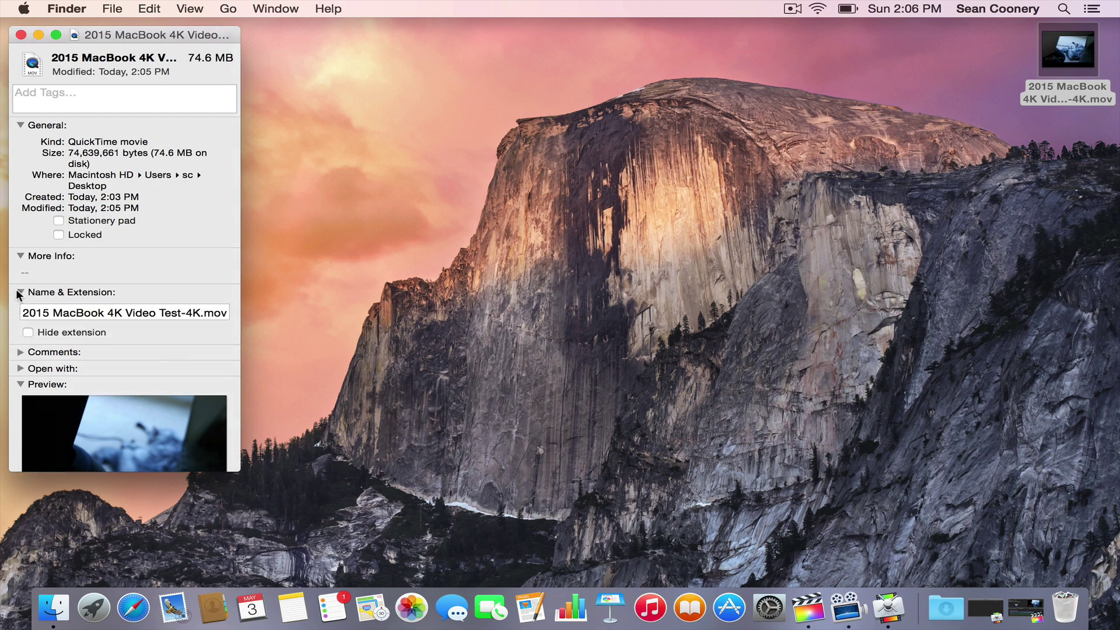
scroll(121, 221, down, 2)
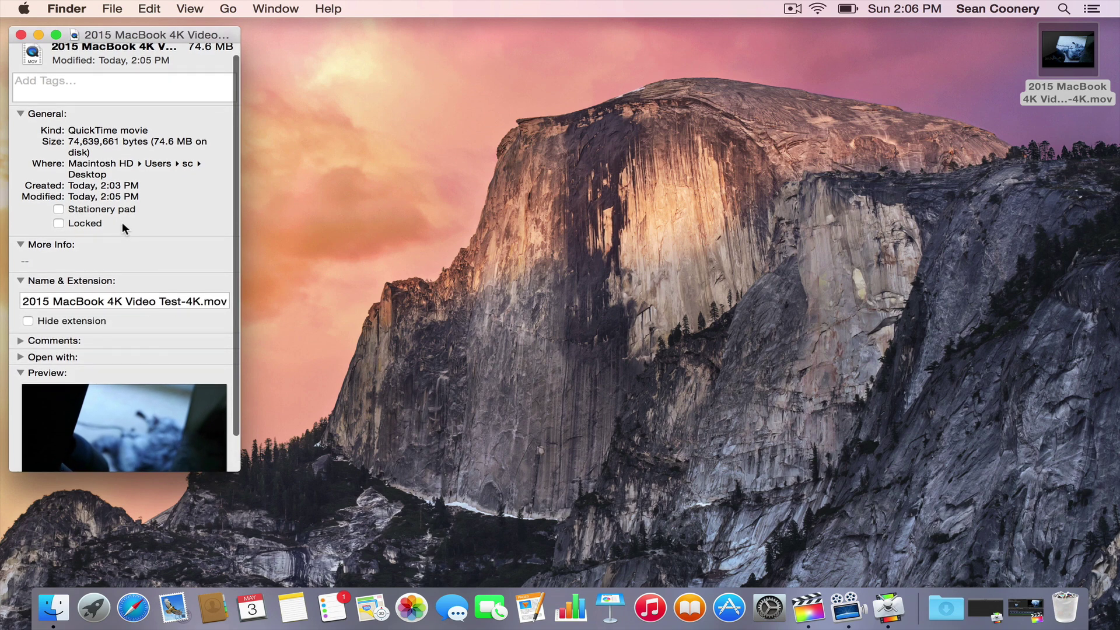
click(20, 337)
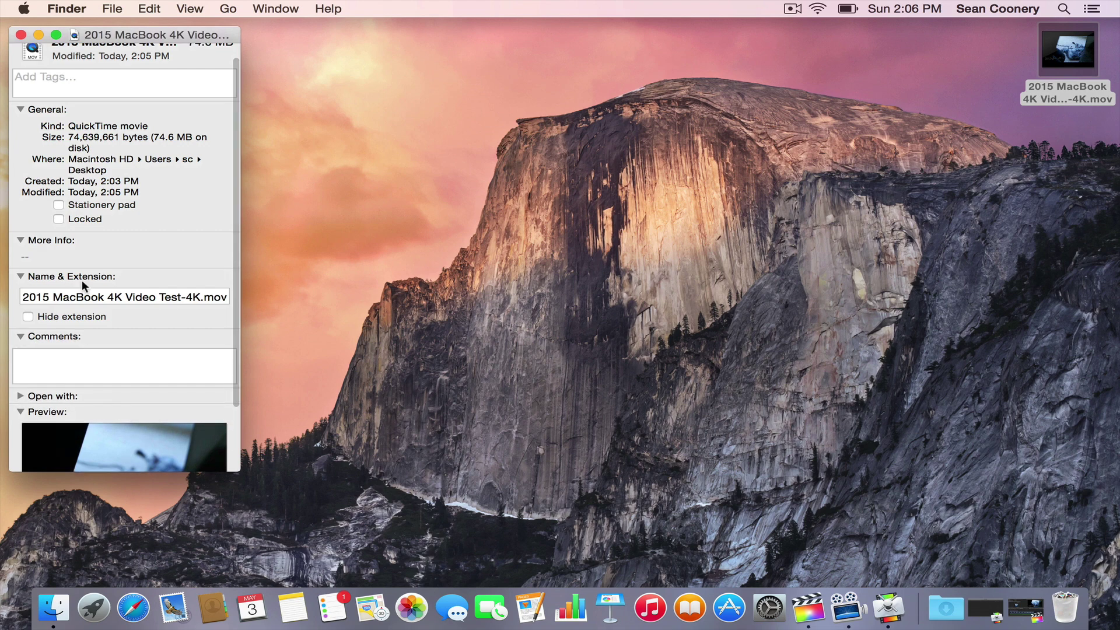
scroll(104, 268, down, 3)
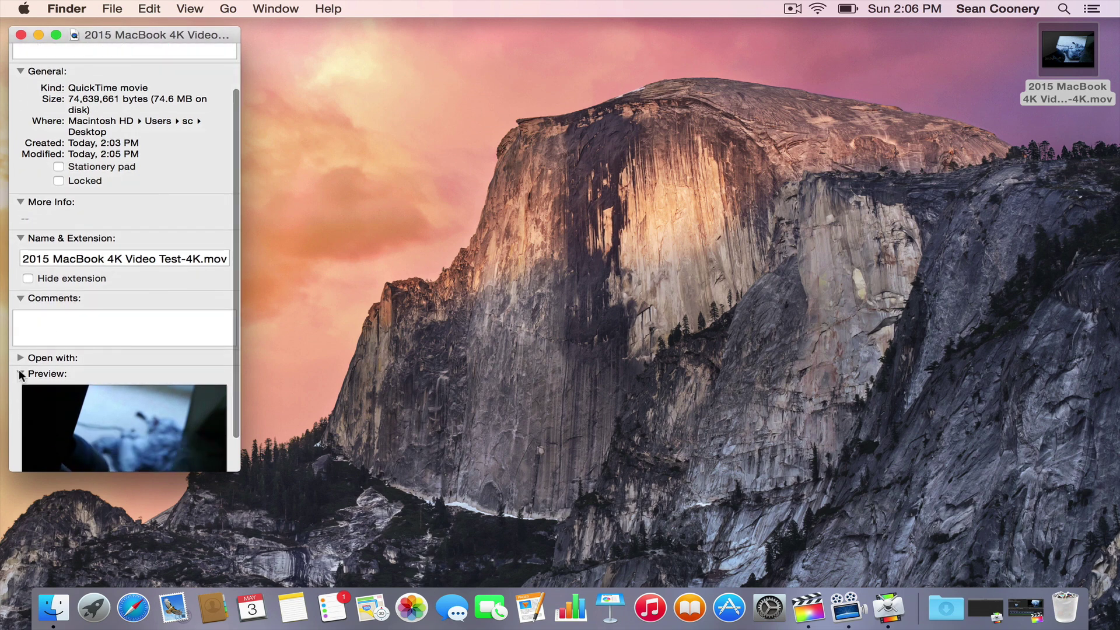
click(20, 383)
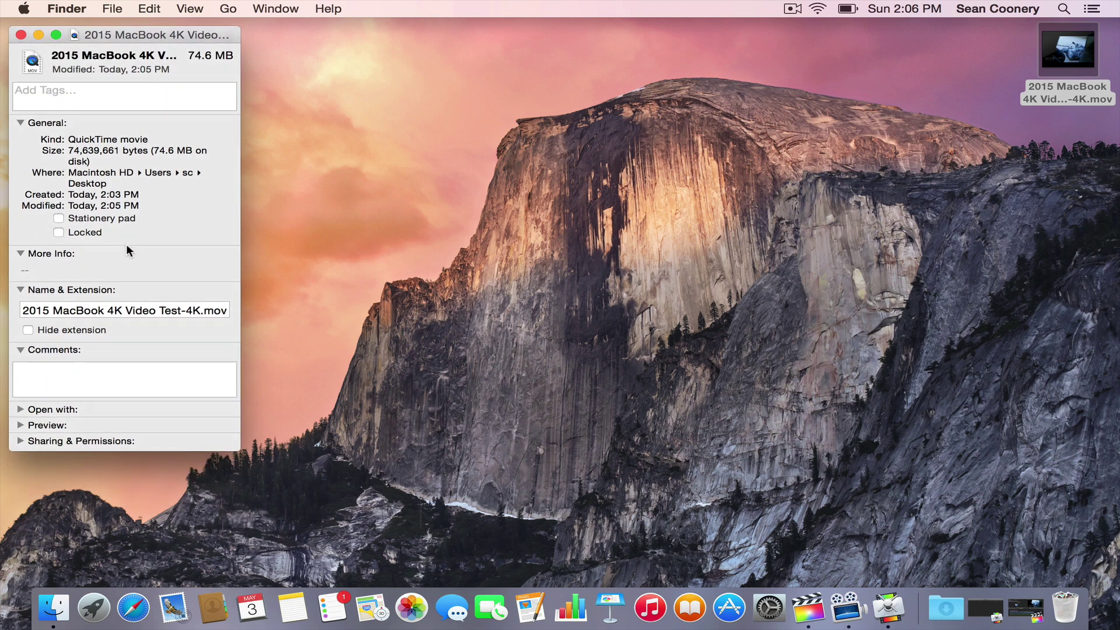
scroll(127, 249, down, 1)
scroll(126, 246, up, 1)
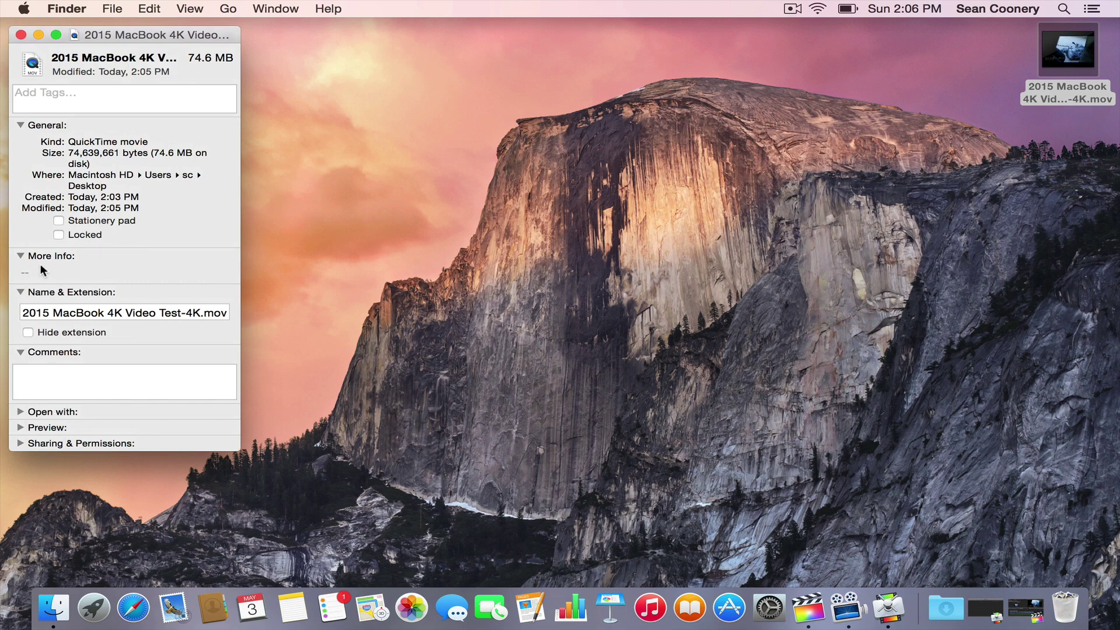
click(21, 257)
click(21, 257)
Step: Open the exported 4K movie in QuickTime Player and play it through
click(1091, 71)
double_click(1091, 70)
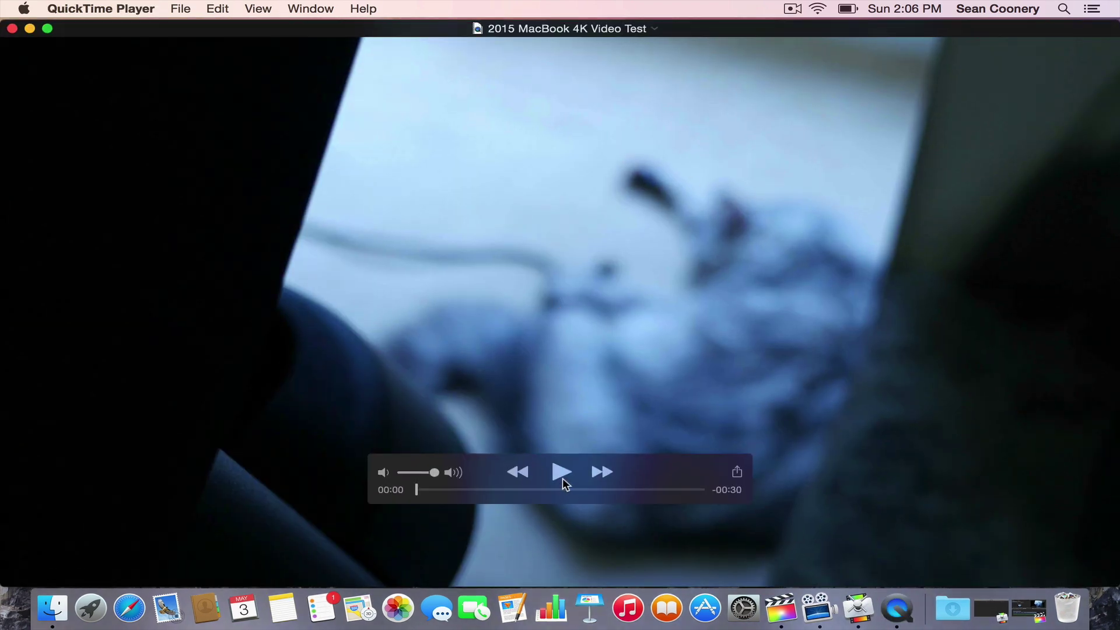
click(563, 475)
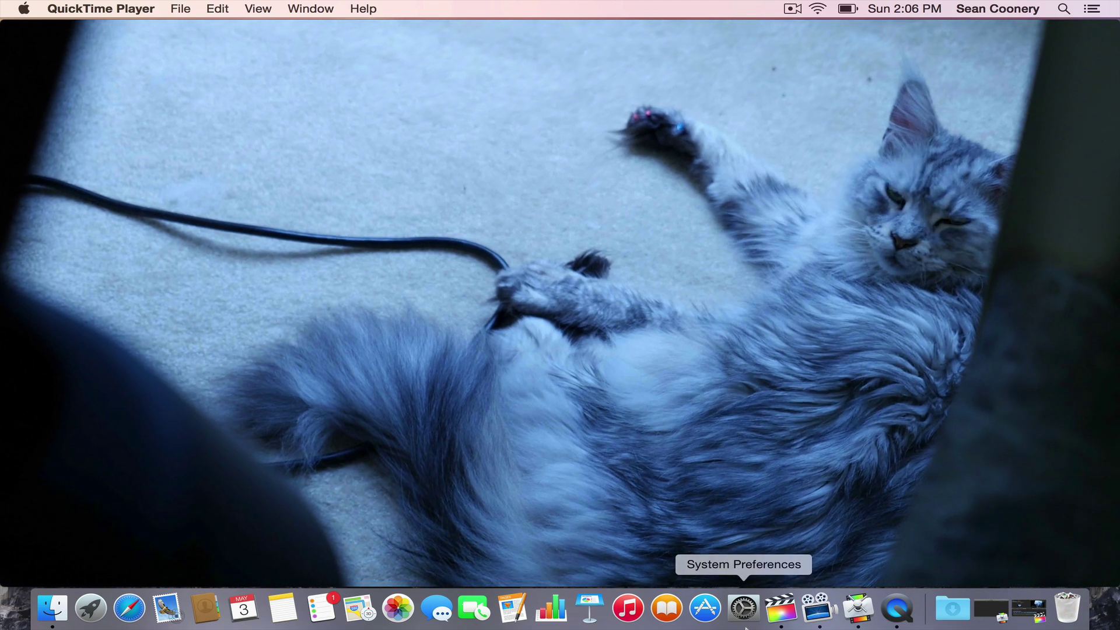
mouse_move(865, 274)
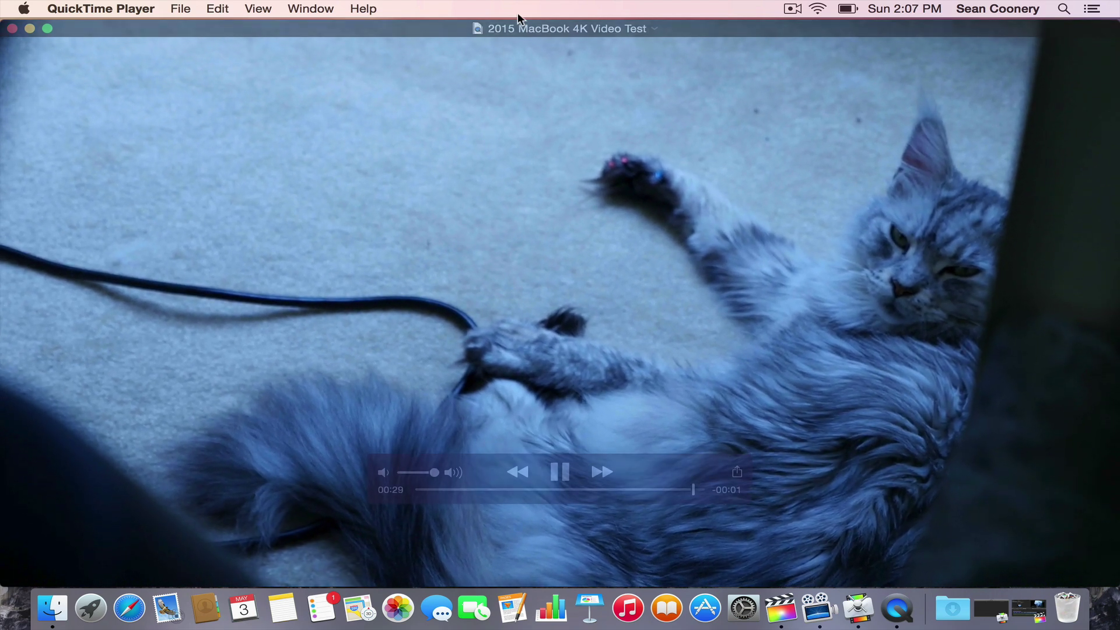
Step: Look through the View menu, then quit QuickTime Player
click(274, 10)
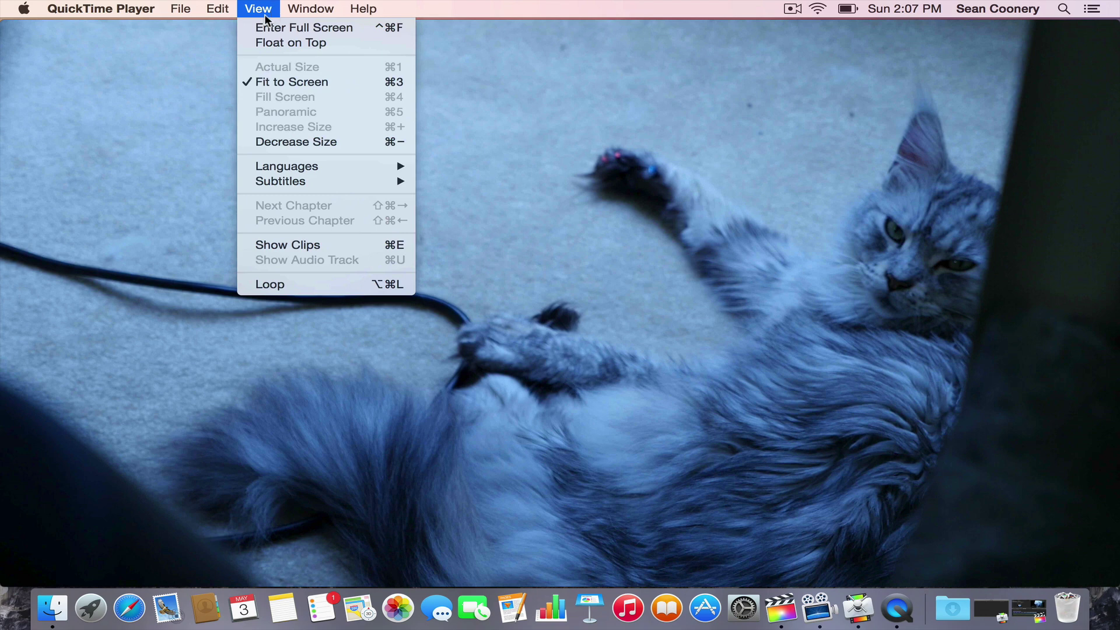
mouse_move(73, 9)
click(95, 123)
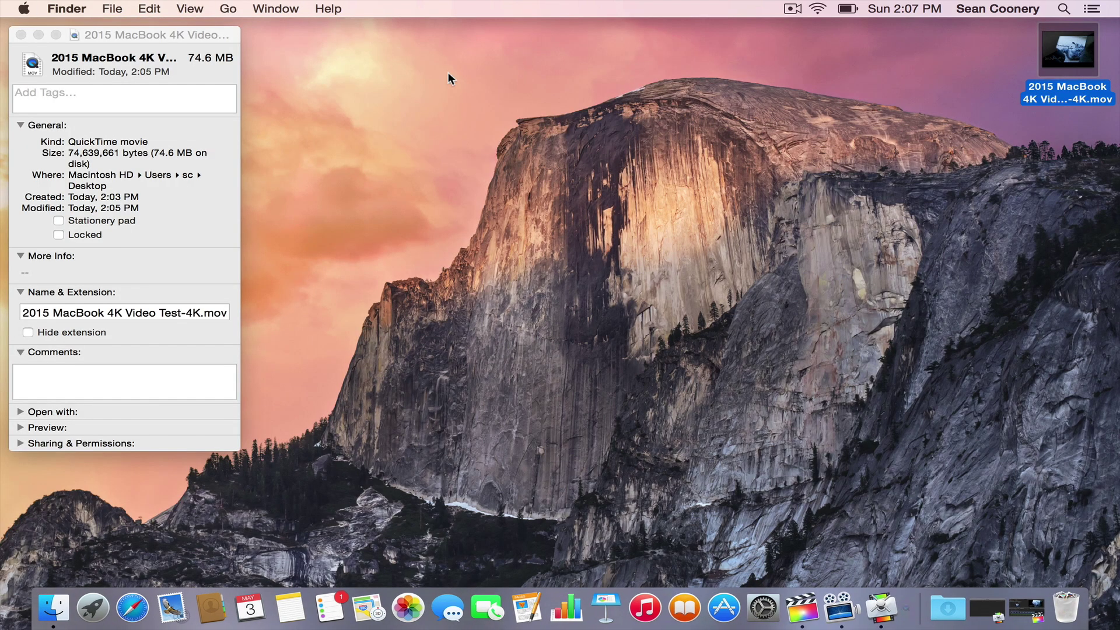
Step: Reopen the movie's Get Info to confirm 3840 × 2160, H.264/AAC, 00:30 and 74.6 MB
click(21, 35)
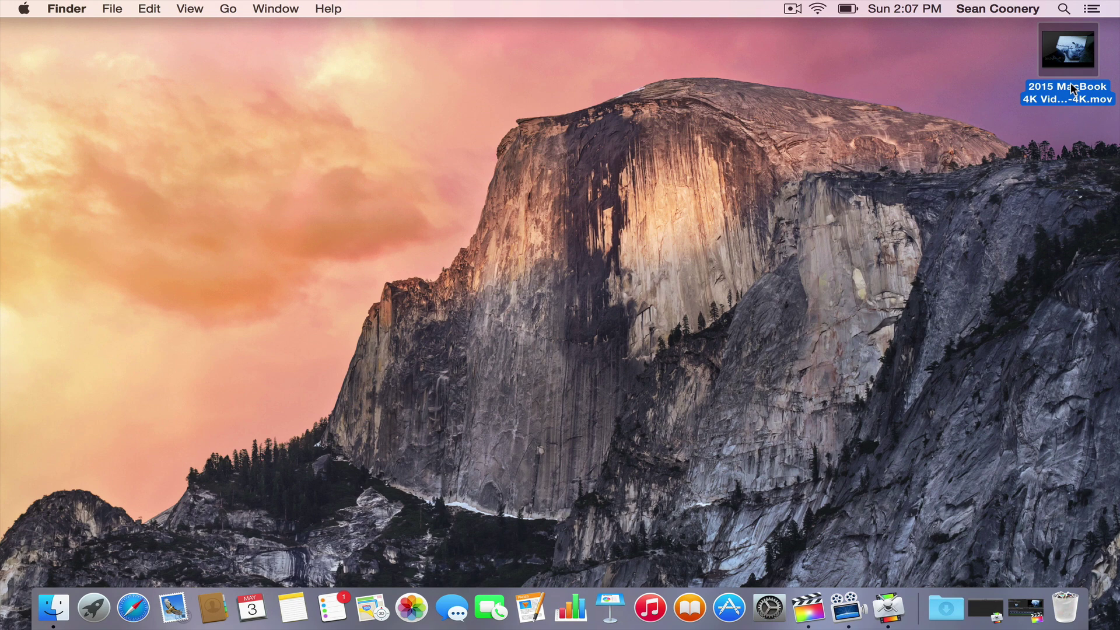
right_click(1049, 63)
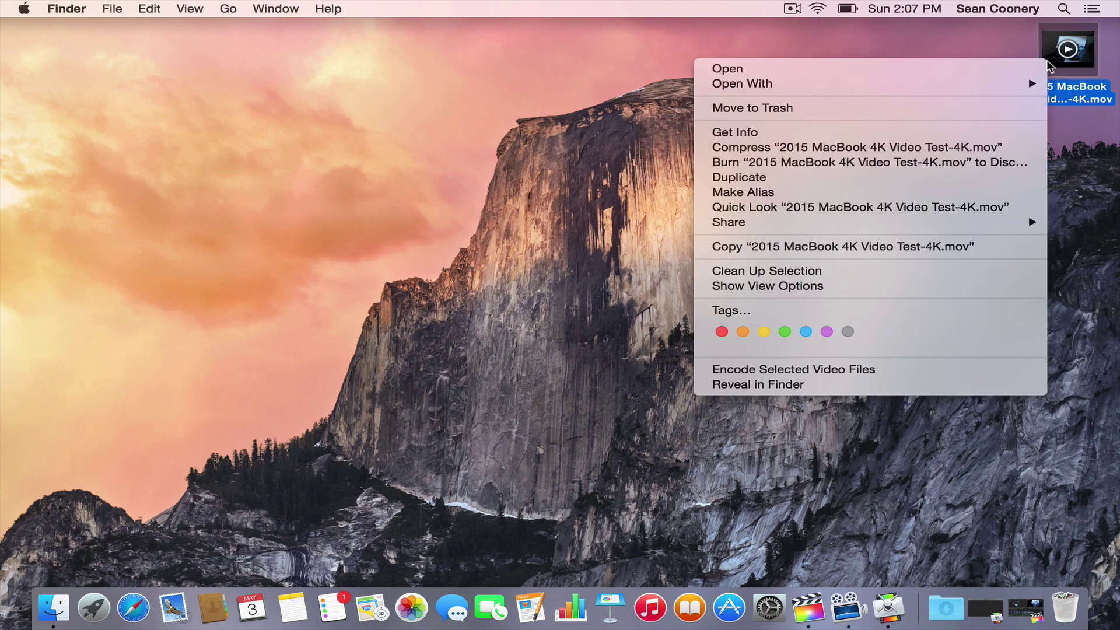
click(971, 132)
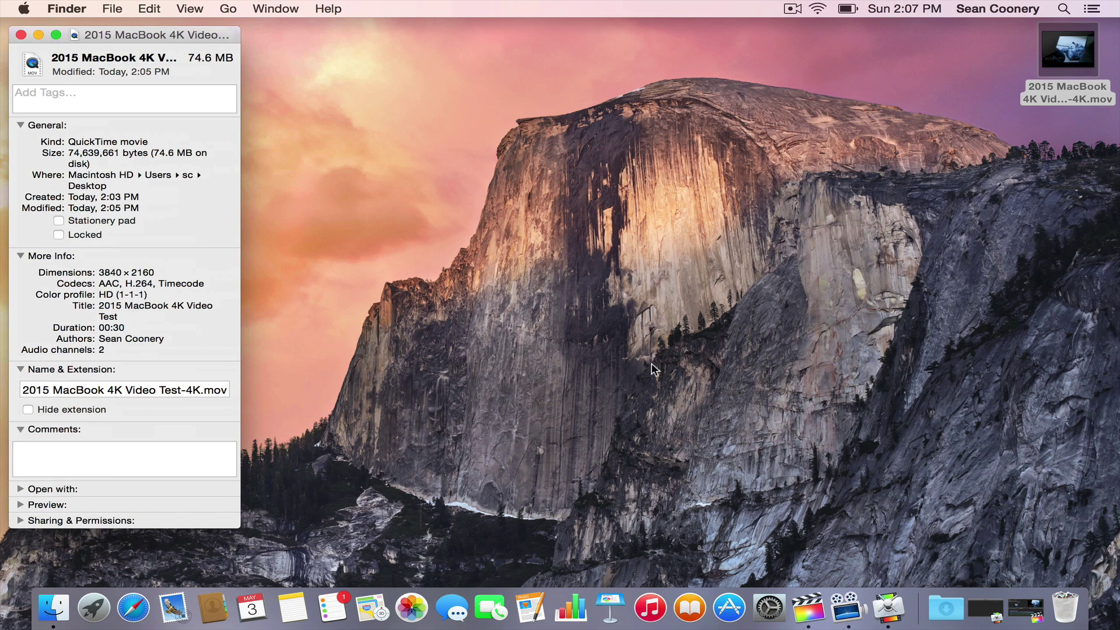
Step: Close the exported movie's Get Info window, leaving the plain Desktop
click(22, 35)
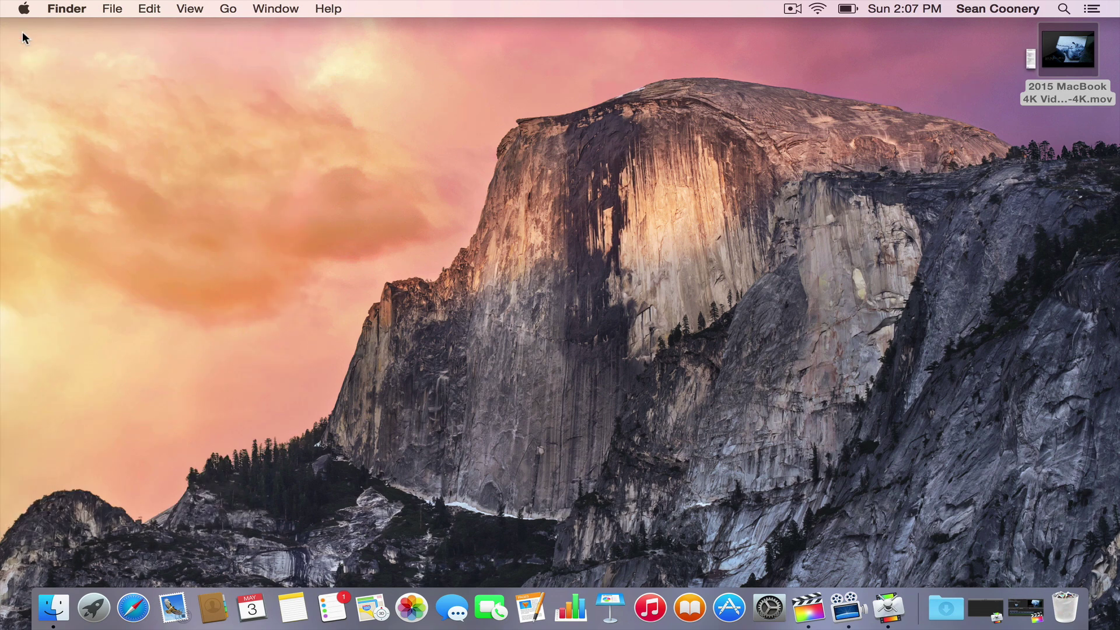